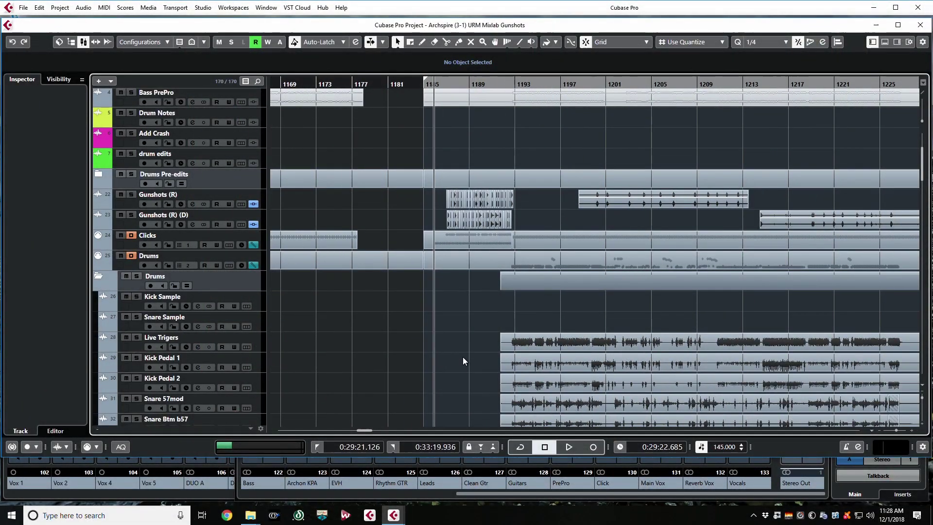
Scroll through the track list while the project plays, then stop playback.
scroll(463, 361, "up", 3)
scroll(463, 360, "up", 2)
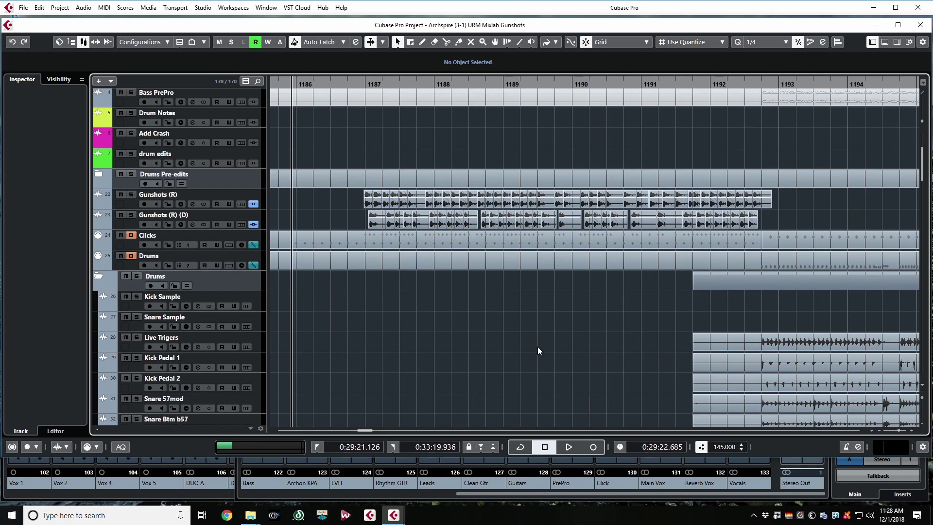
scroll(523, 335, "down", 2)
scroll(524, 335, "down", 5)
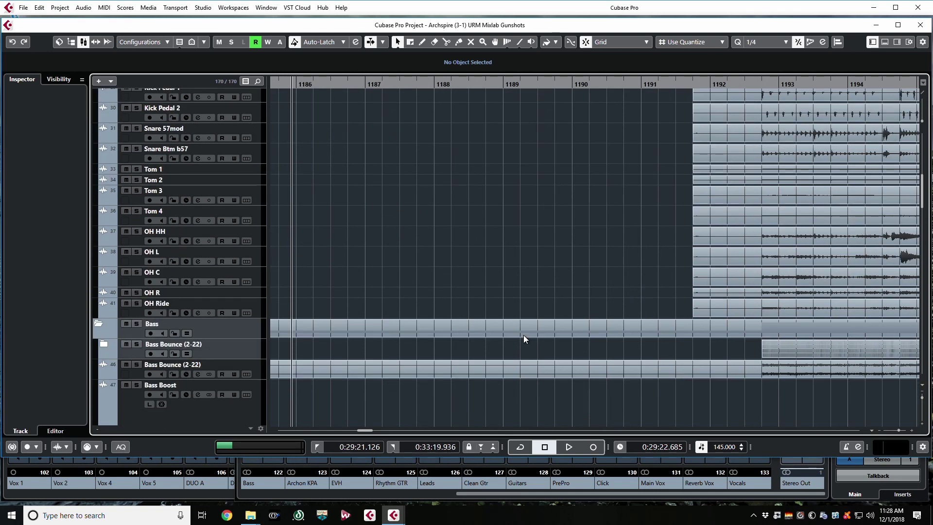
scroll(525, 340, "up", 8)
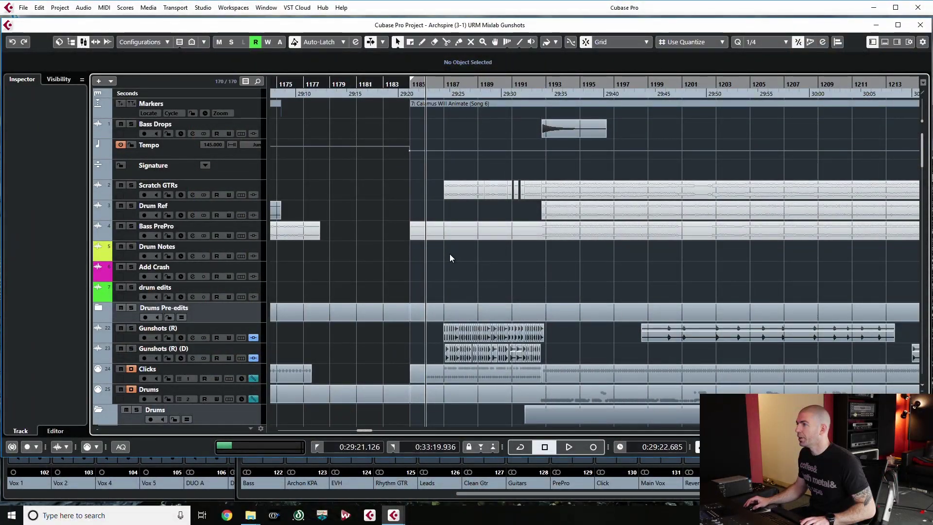
scroll(453, 252, "down", 5)
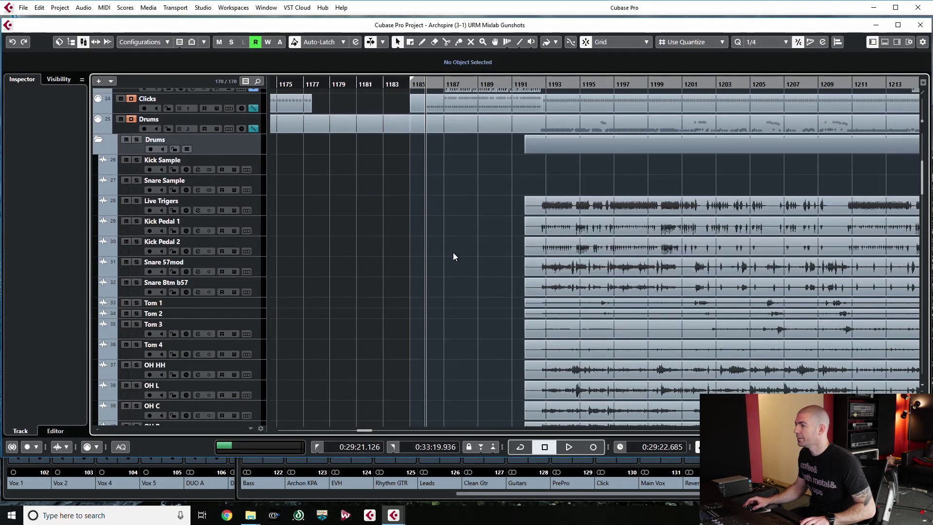
scroll(453, 252, "up", 3)
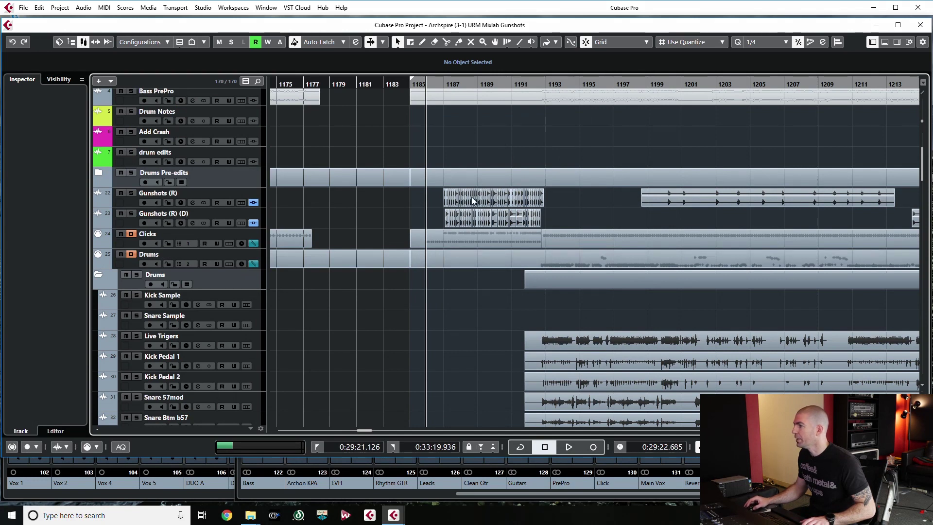
scroll(474, 198, "up", 4)
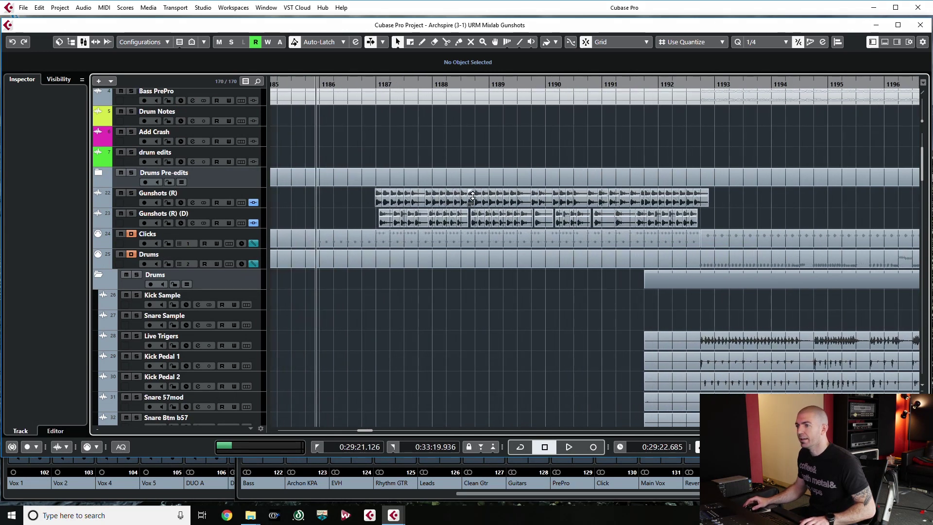
scroll(485, 174, "down", 4)
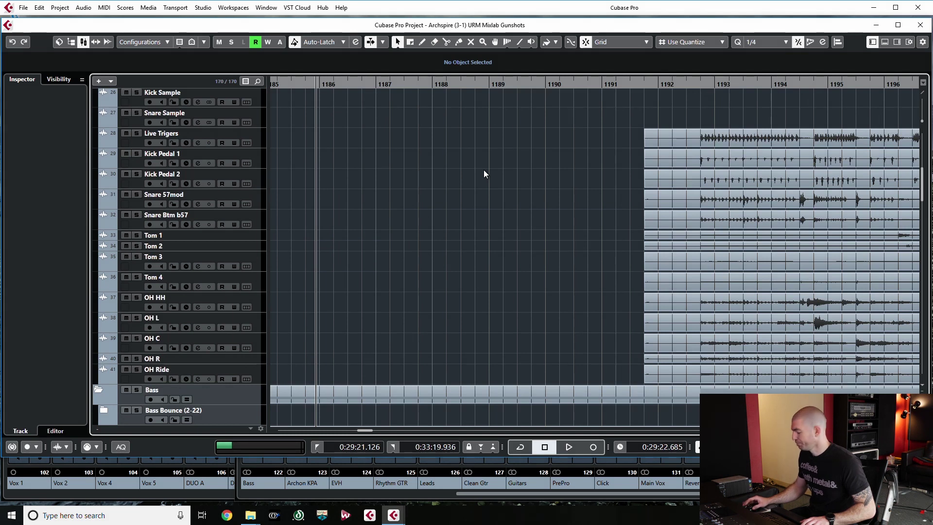
scroll(483, 170, "up", 4)
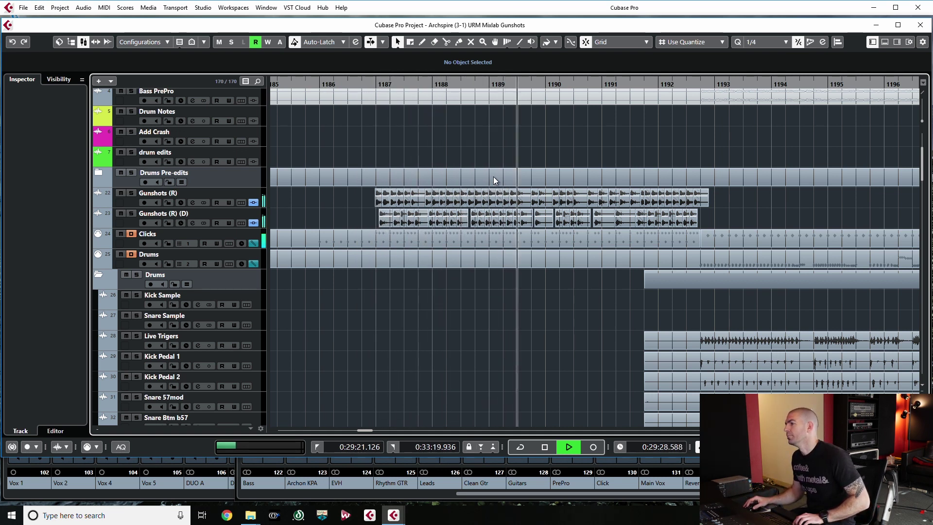
scroll(513, 201, "down", 10)
scroll(512, 202, "down", 20)
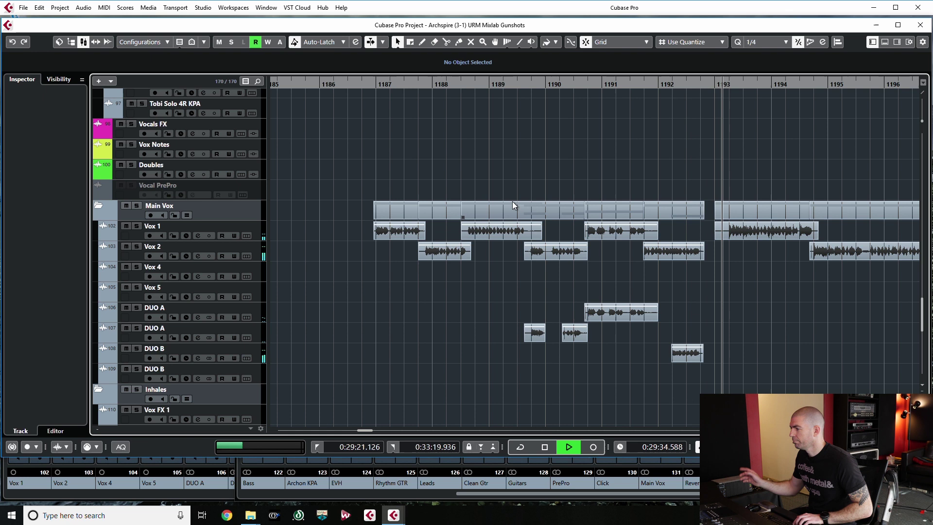
key("space")
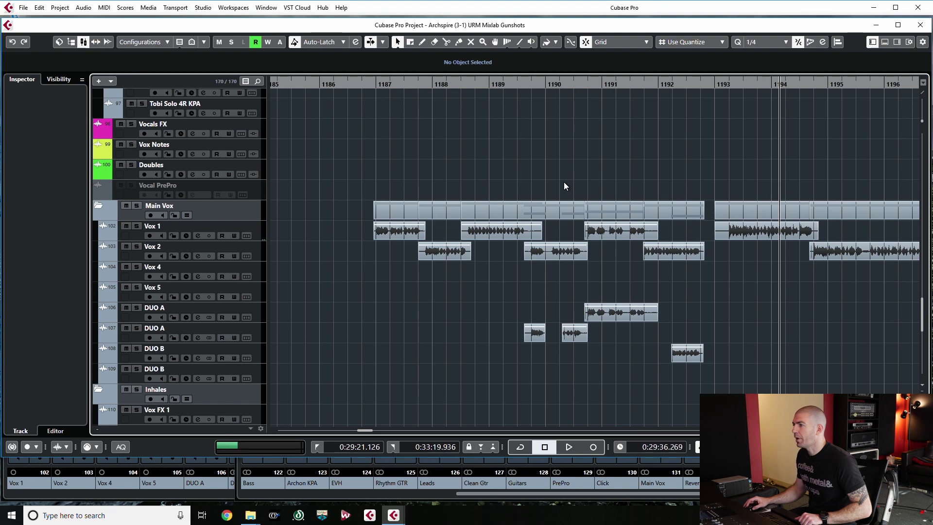
Open the MixConsole with F3 and audition the intro from around bar 1185.
scroll(453, 244, "up", 15)
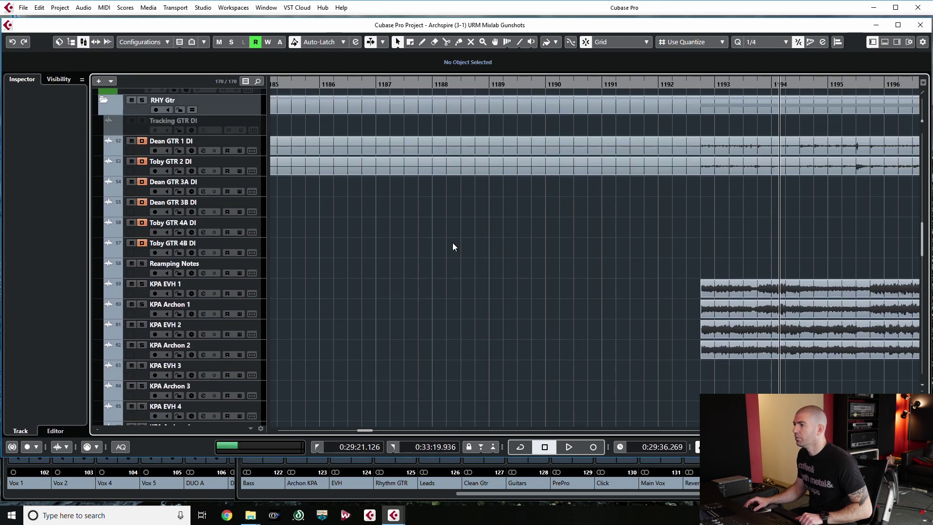
scroll(453, 243, "up", 10)
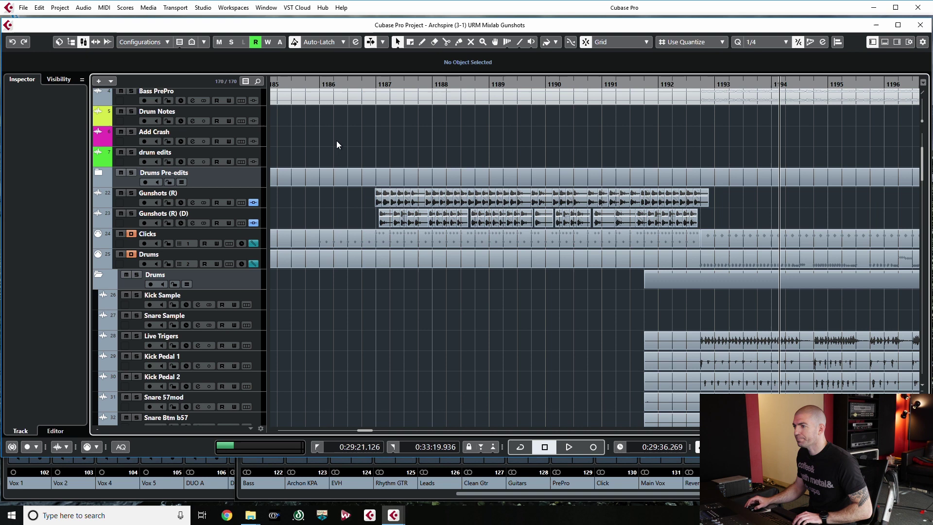
left_click(317, 126)
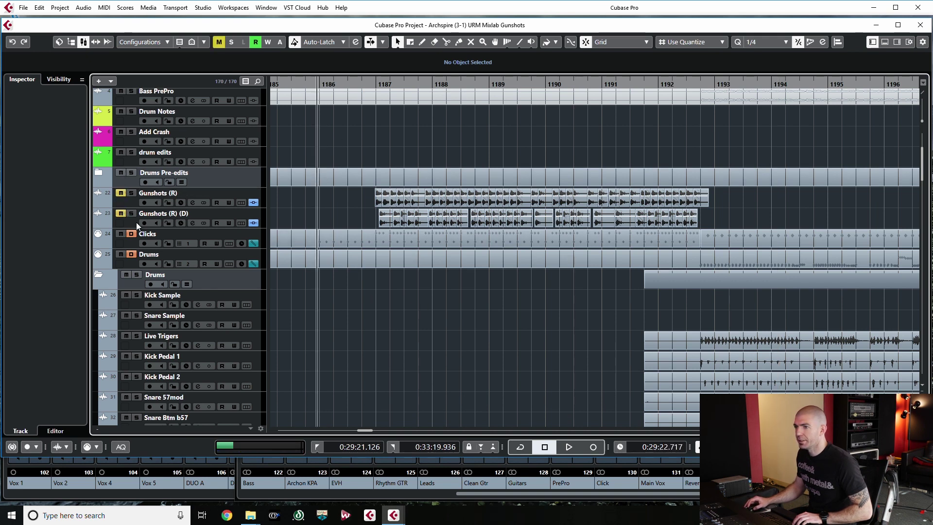
scroll(420, 306, "down", 5)
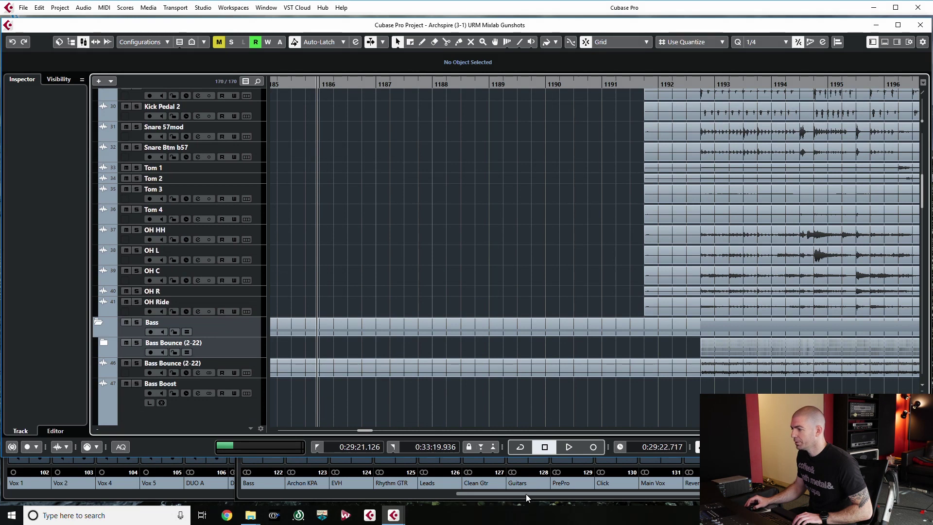
key("F3")
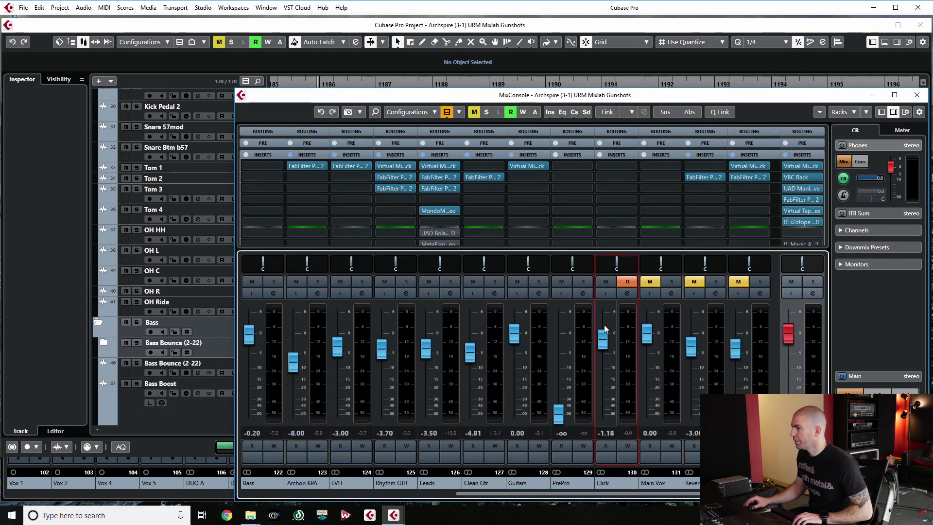
key("space")
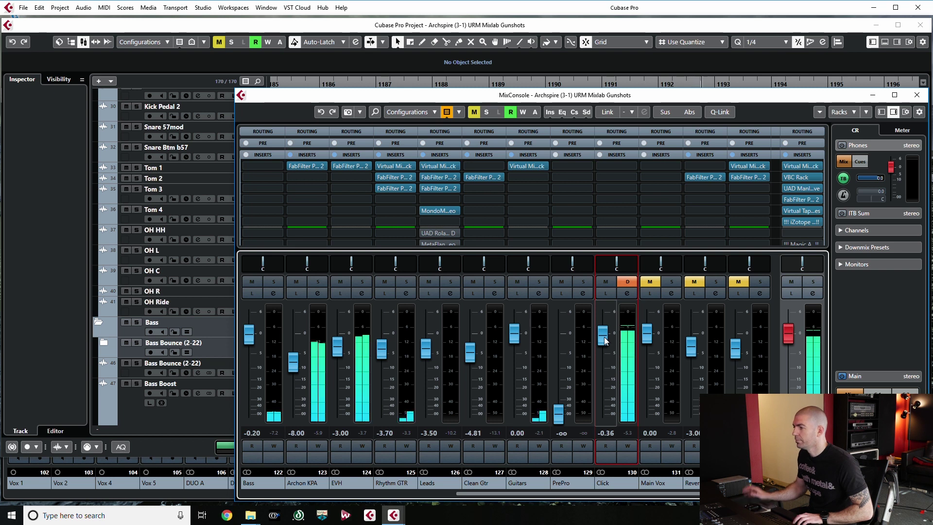
key("space")
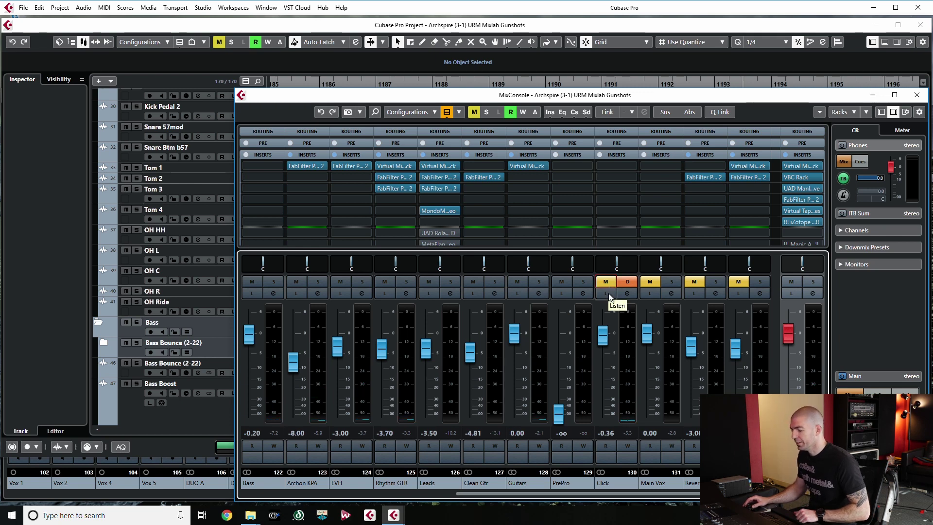
Close the MixConsole, zoom to bars 1183–1196, and set the playback position near bar 1185.
key("F3")
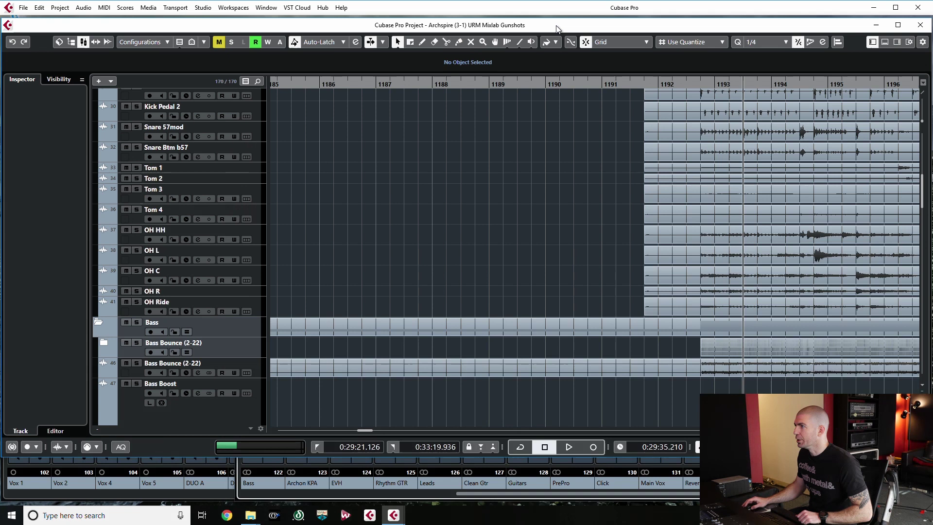
key("h")
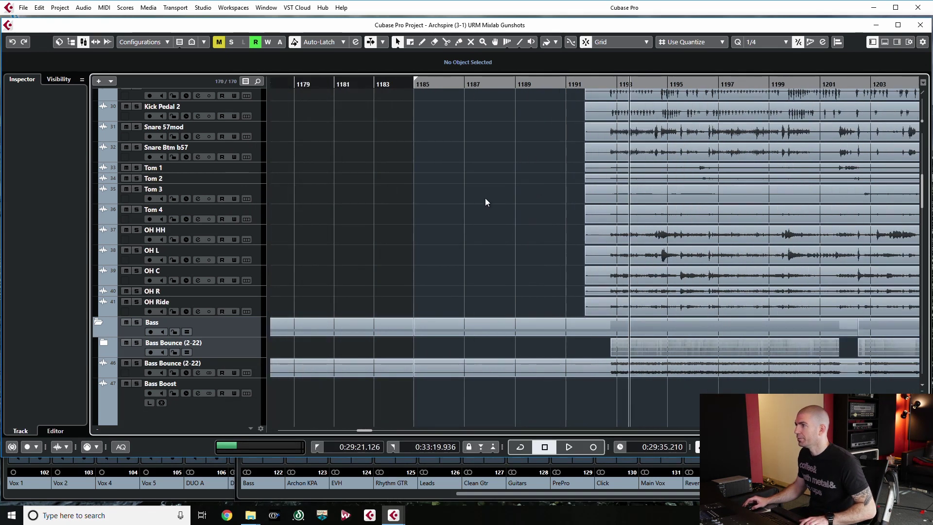
key("g")
key("g")
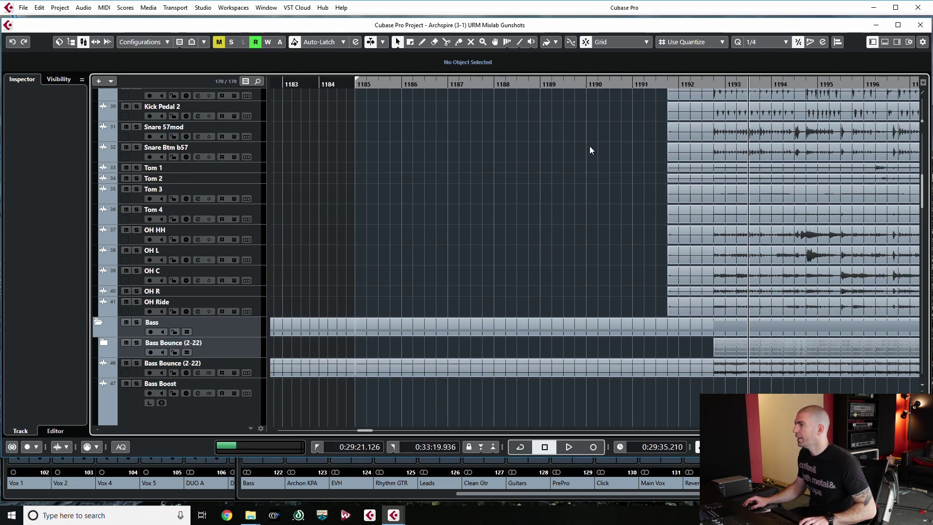
scroll(450, 183, "down", 6)
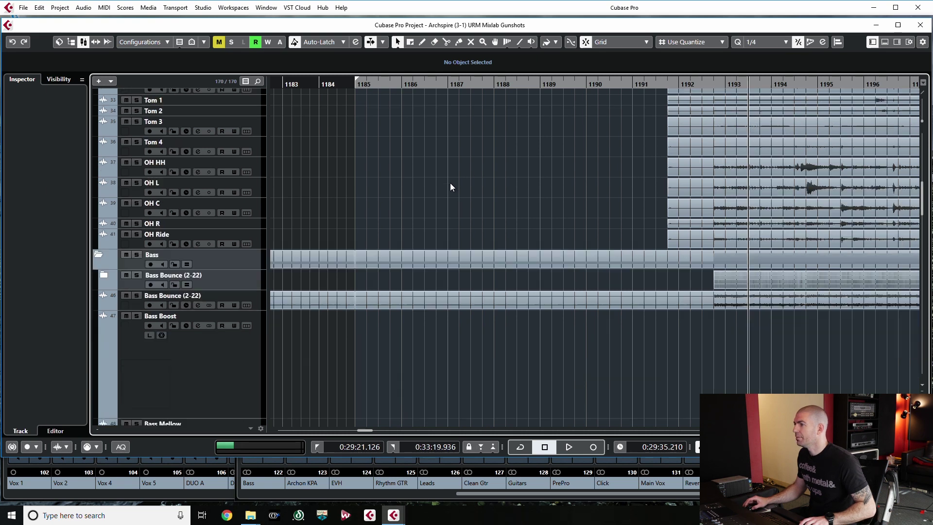
scroll(450, 183, "up", 4)
scroll(450, 182, "up", 8)
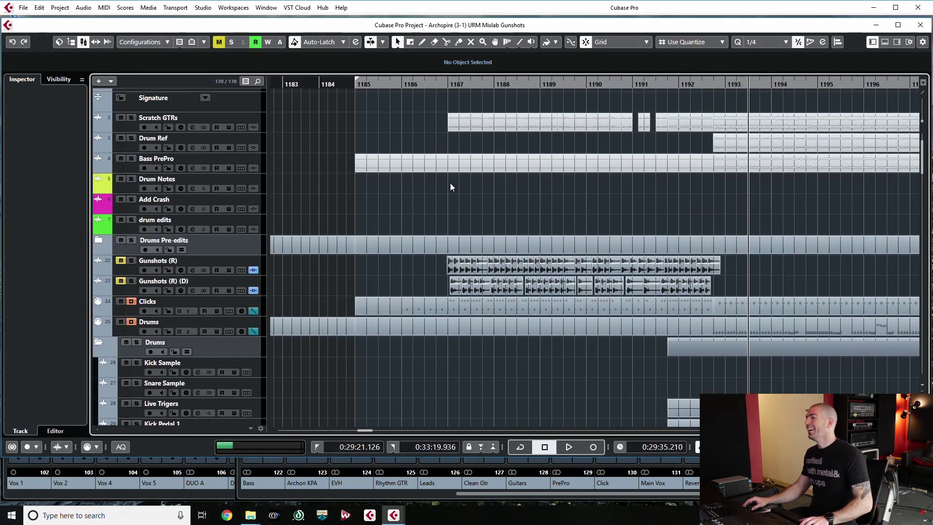
left_click(388, 219)
scroll(525, 323, "down", 3)
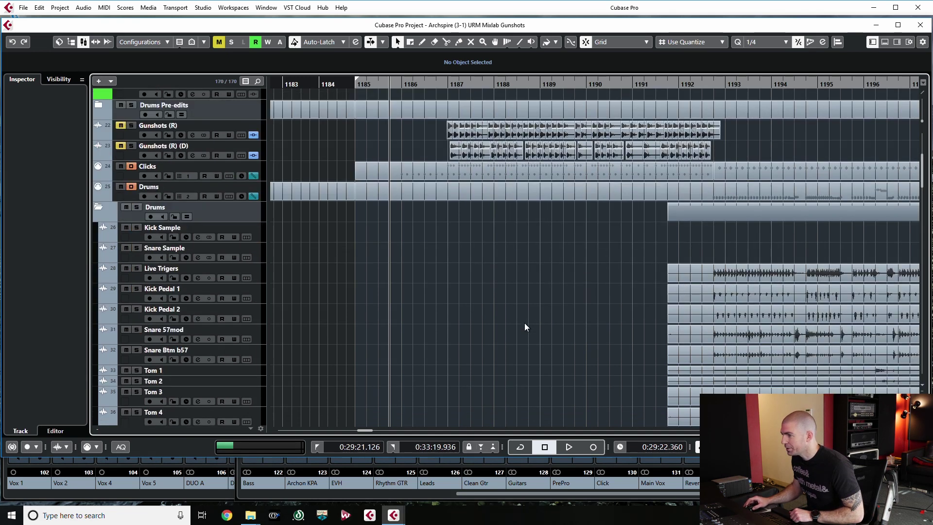
Pull the Click channel fader down to −∞ in the MixConsole.
left_click(615, 485)
key("F3")
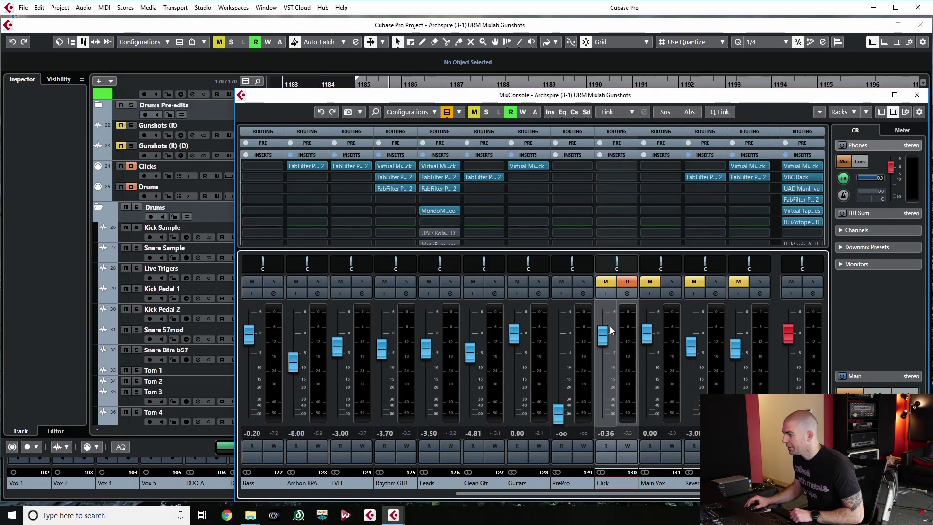
left_click_drag(607, 414, 606, 423)
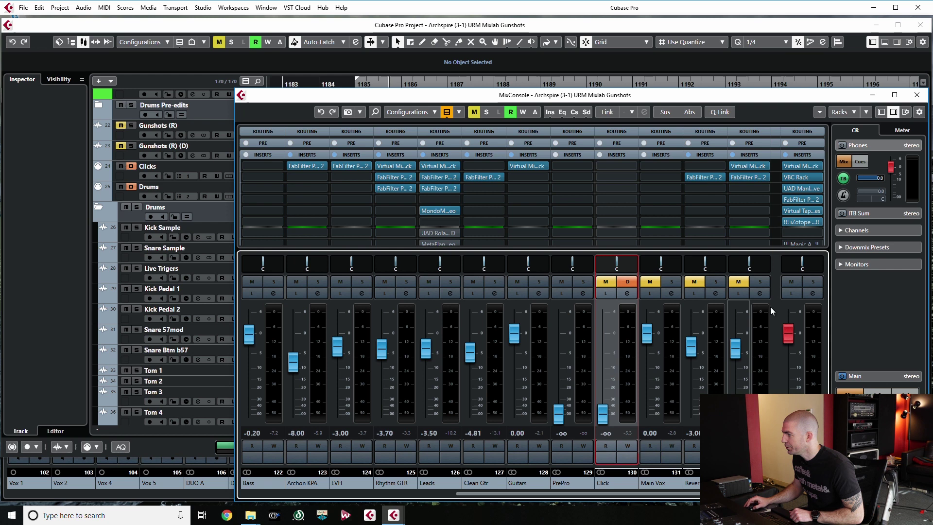
key("F3")
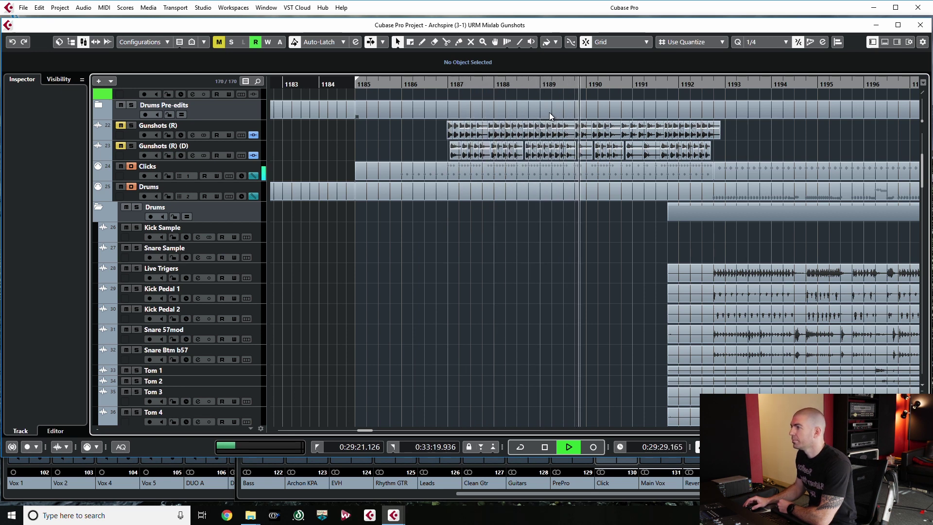
Stop playback just past bar 1192 and return to the top of the track list.
scroll(551, 116, "down", 10)
scroll(549, 113, "down", 18)
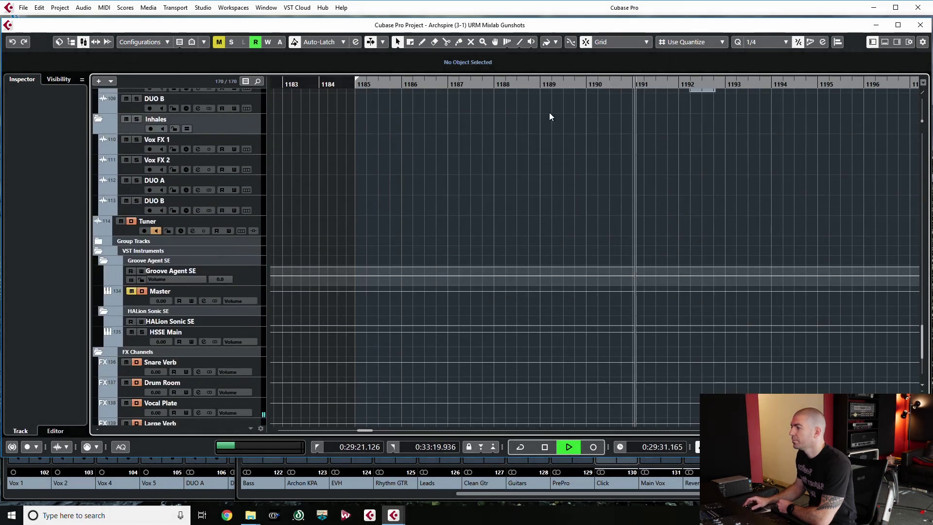
scroll(549, 112, "up", 4)
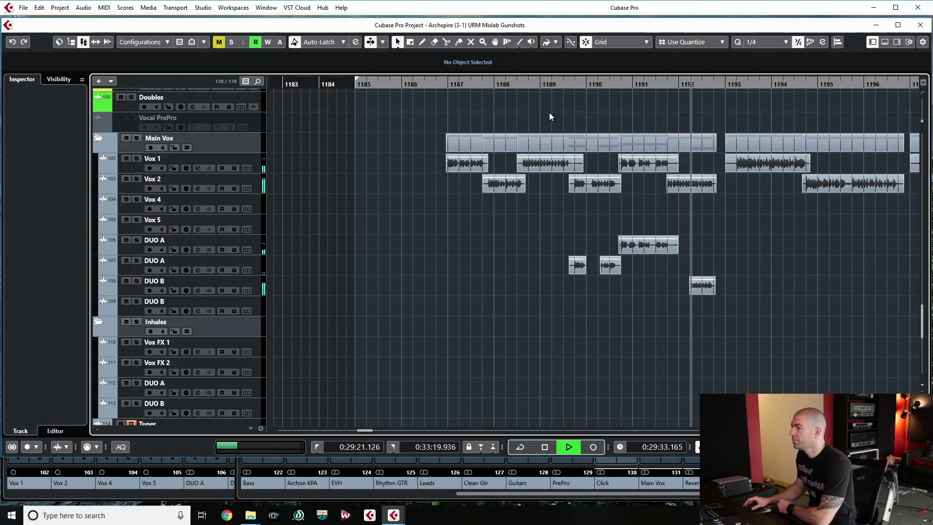
key("space")
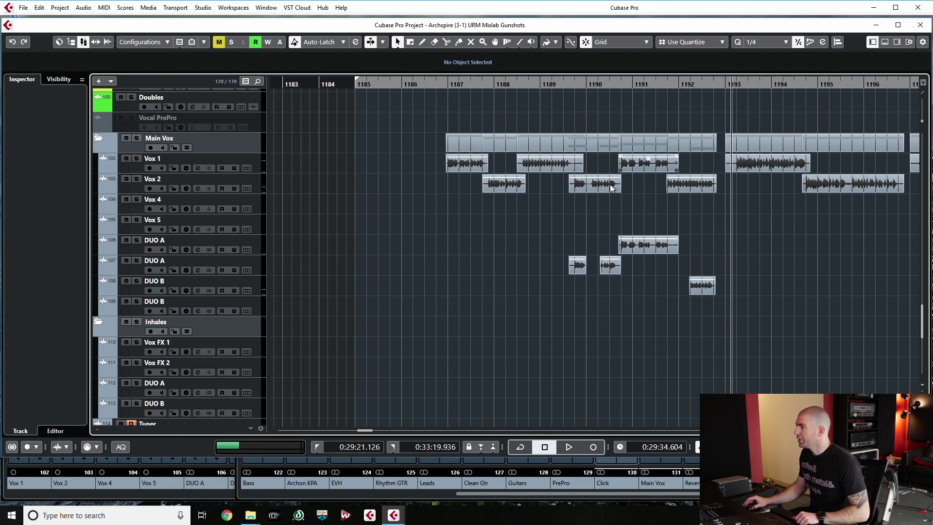
scroll(605, 200, "up", 5)
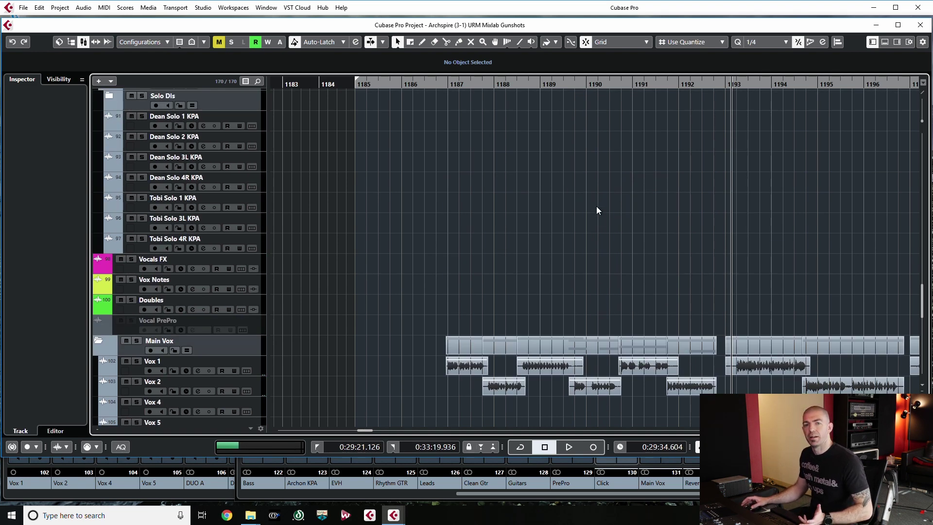
scroll(597, 207, "up", 20)
scroll(596, 207, "up", 15)
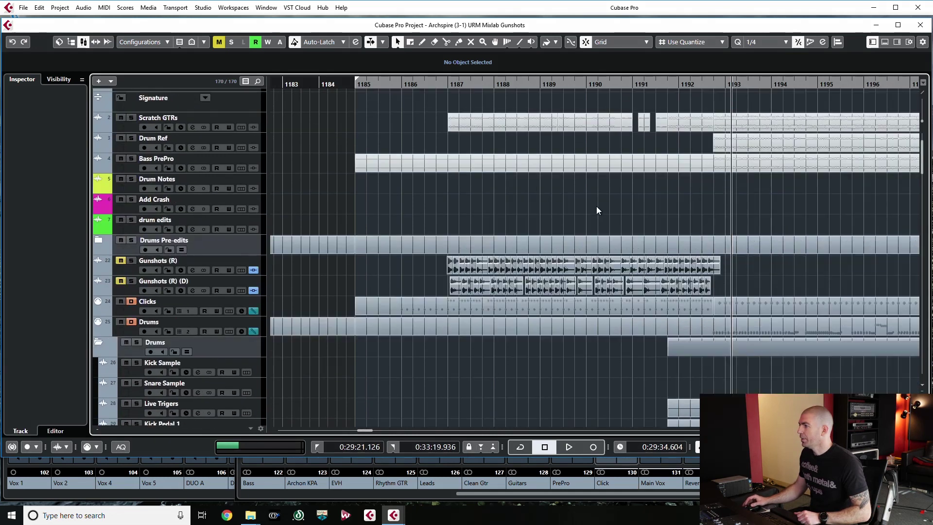
scroll(558, 185, "down", 3)
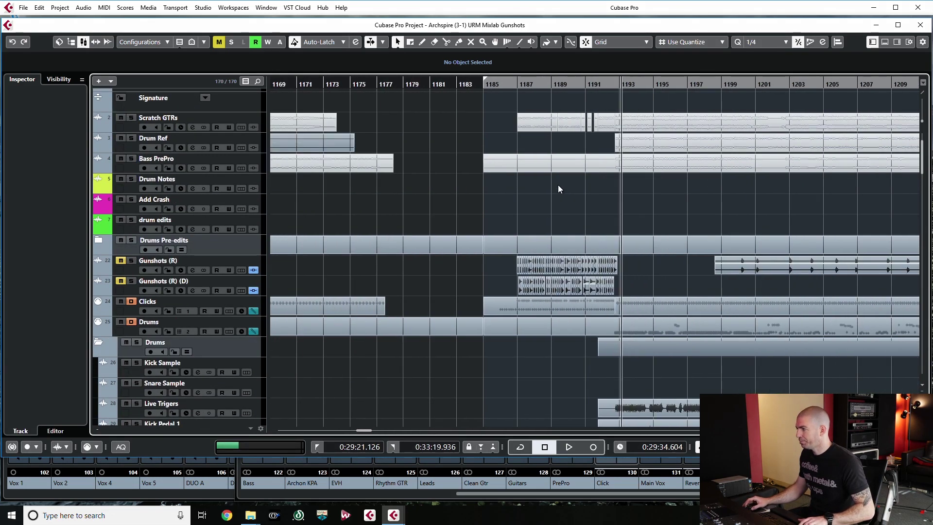
scroll(617, 229, "right", 5)
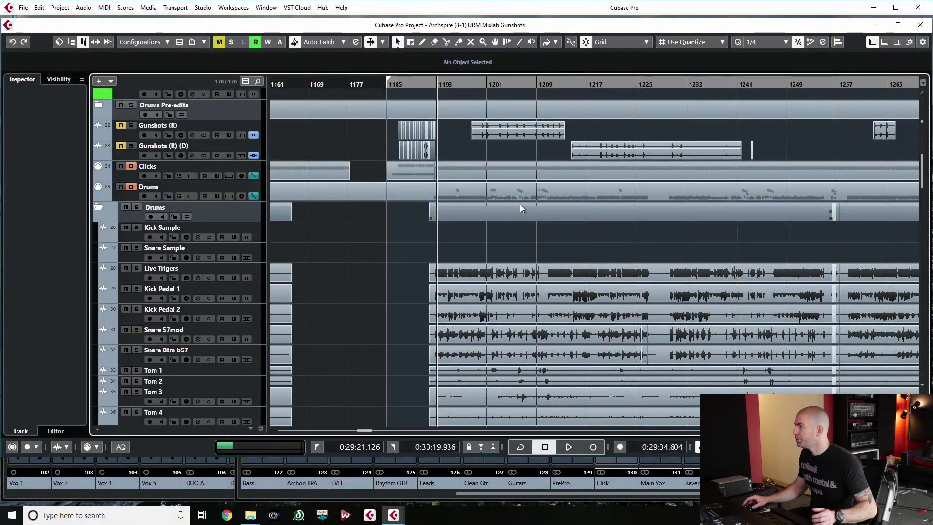
scroll(520, 204, "up", 3)
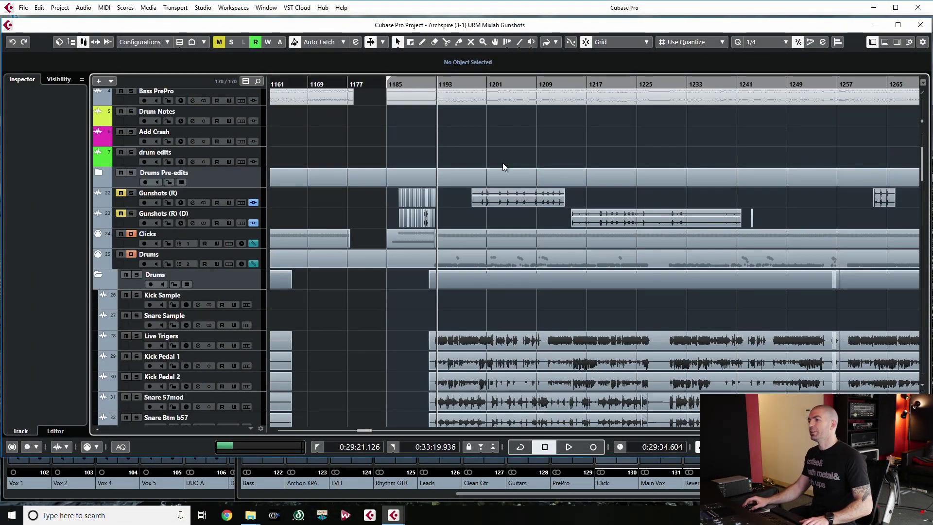
scroll(502, 165, "up", 3)
Raise the volume of the Gunshots (R) event after bar 1197 and play from near bar 1199.
left_click(522, 200)
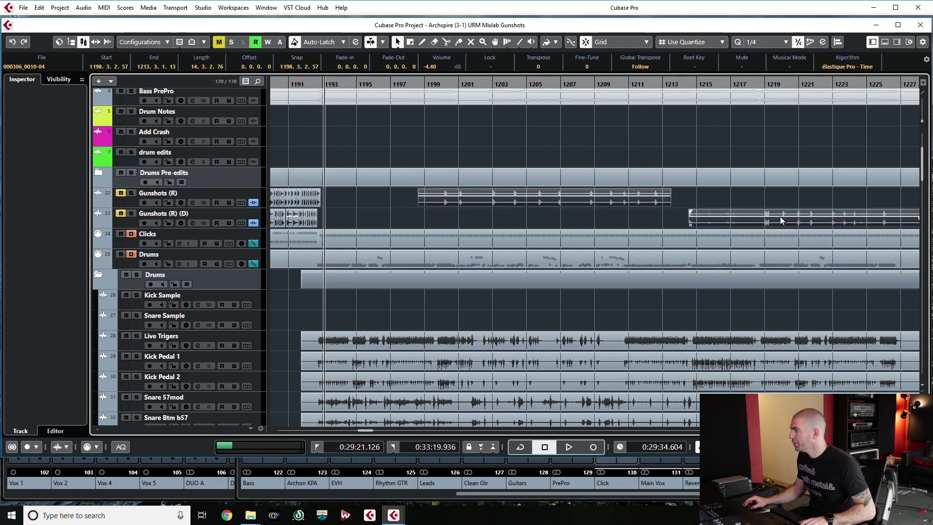
key("ctrl+z")
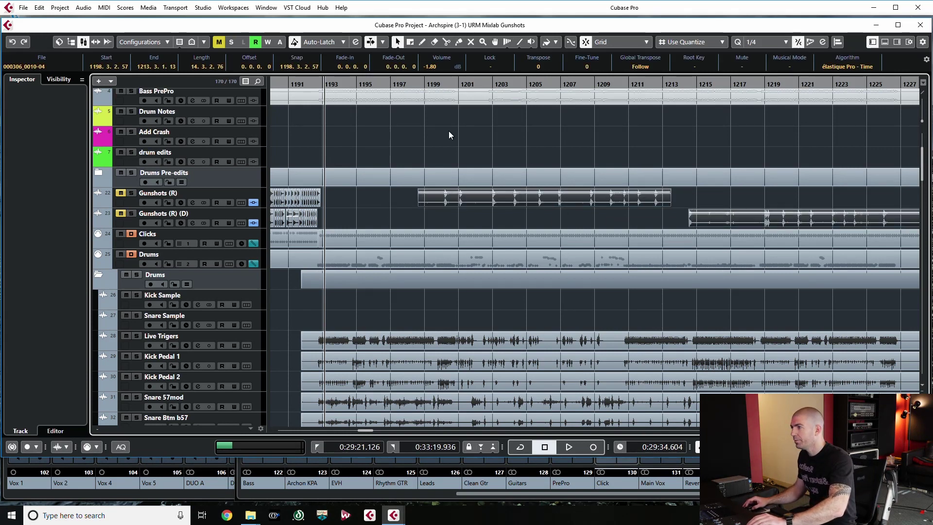
left_click(429, 145)
key("space")
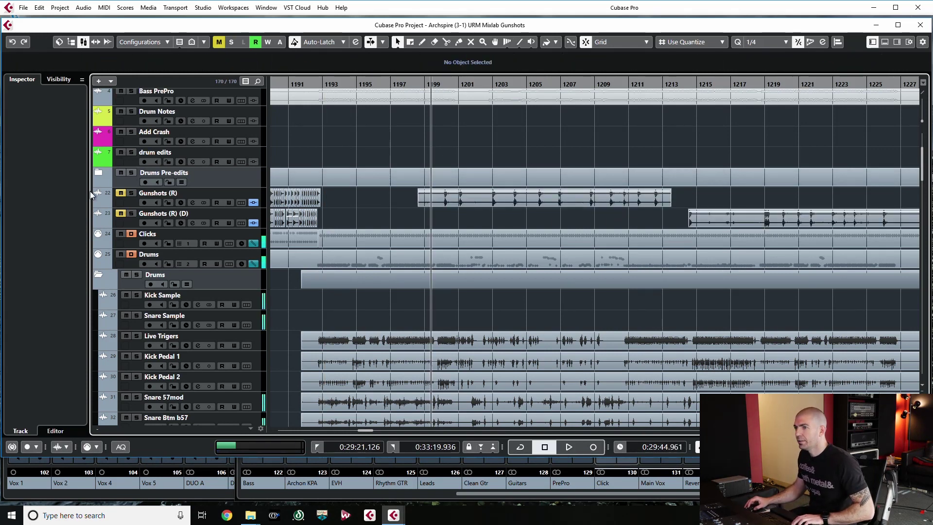
Solo both Gunshots tracks and audition the section through to bar 1231.
left_click(131, 213)
left_click(131, 193)
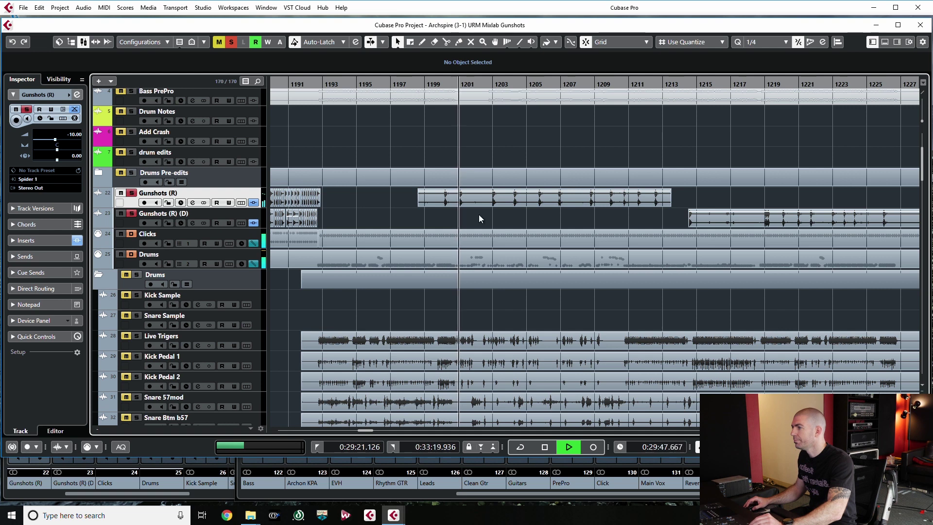
left_click(463, 199)
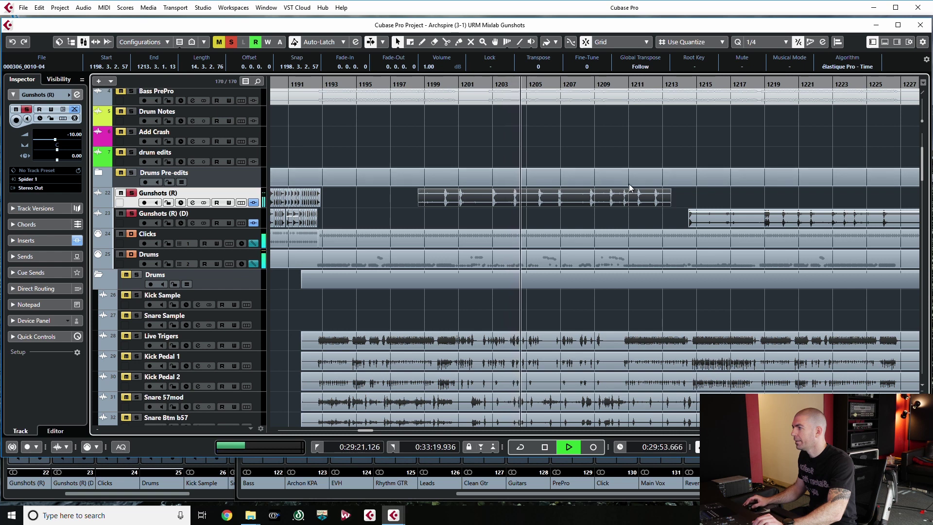
left_click(752, 139)
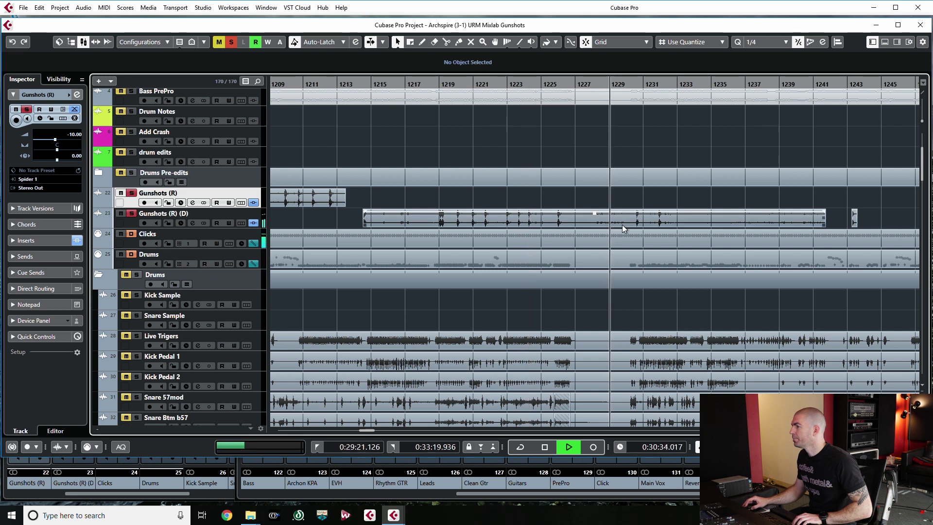
left_click(657, 194)
key("space")
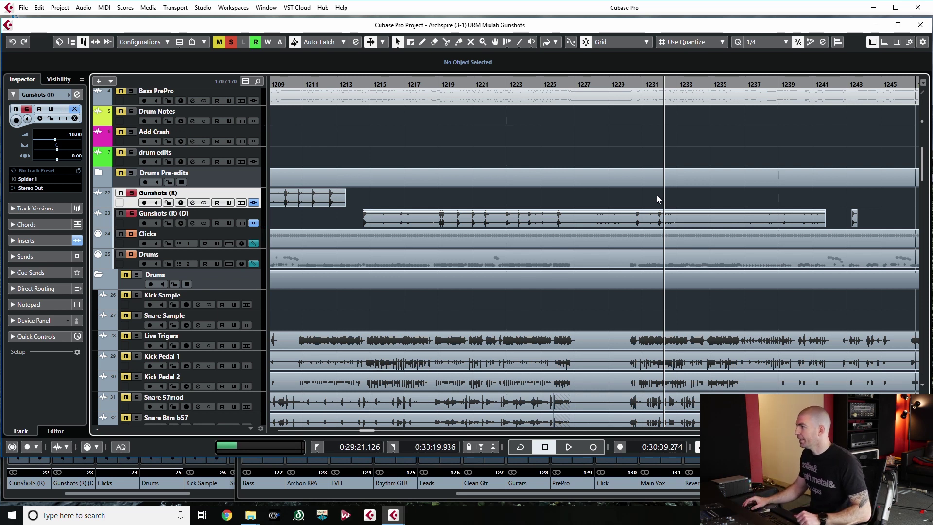
Pick the Mute tool from the right-click toolbox in the event display.
scroll(524, 189, "down", 5)
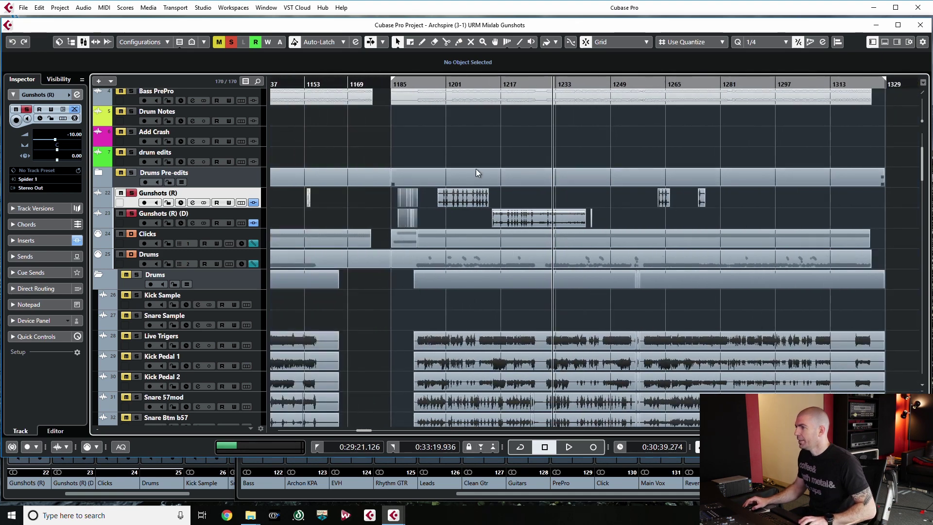
scroll(512, 221, "up", 8)
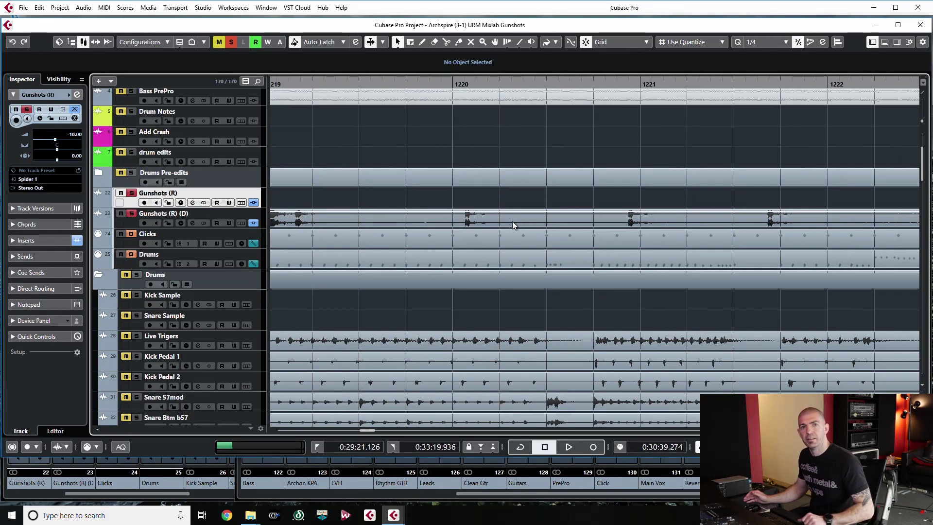
scroll(512, 221, "down", 4)
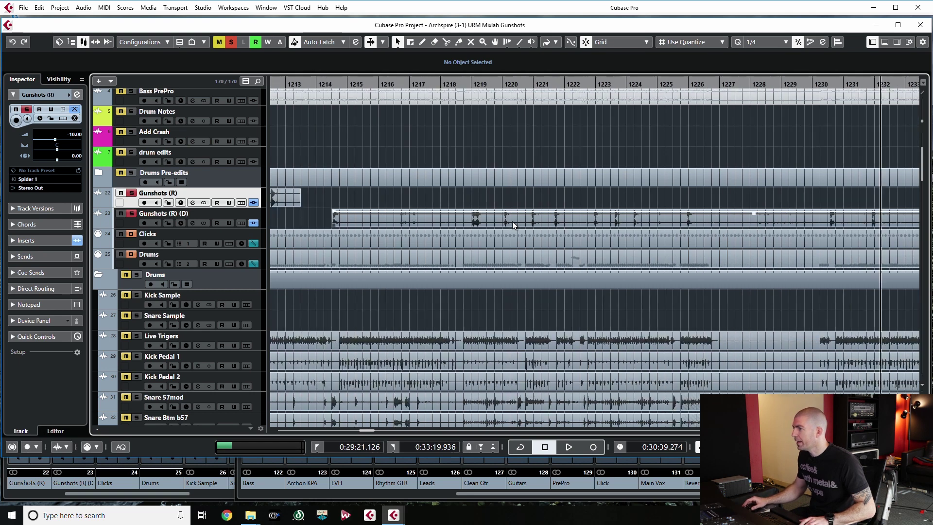
scroll(513, 221, "left", 3)
right_click(631, 207)
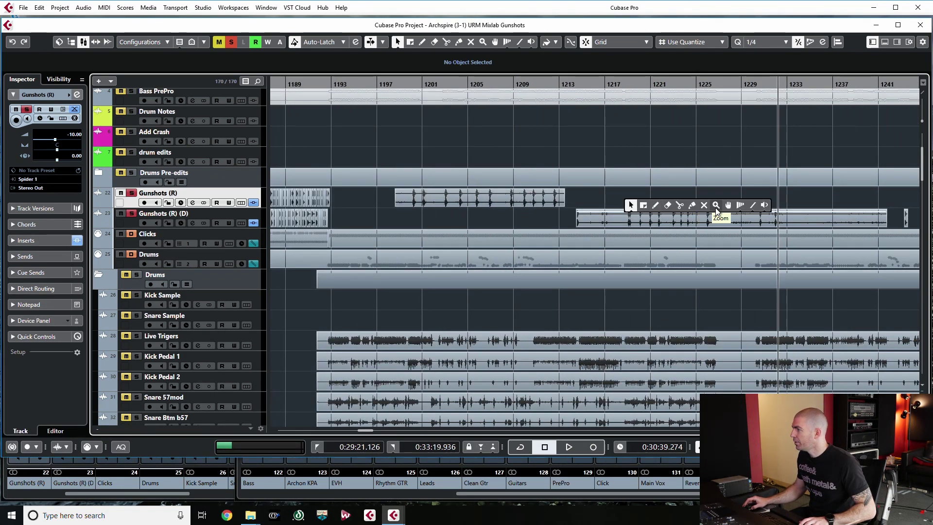
left_click(765, 205)
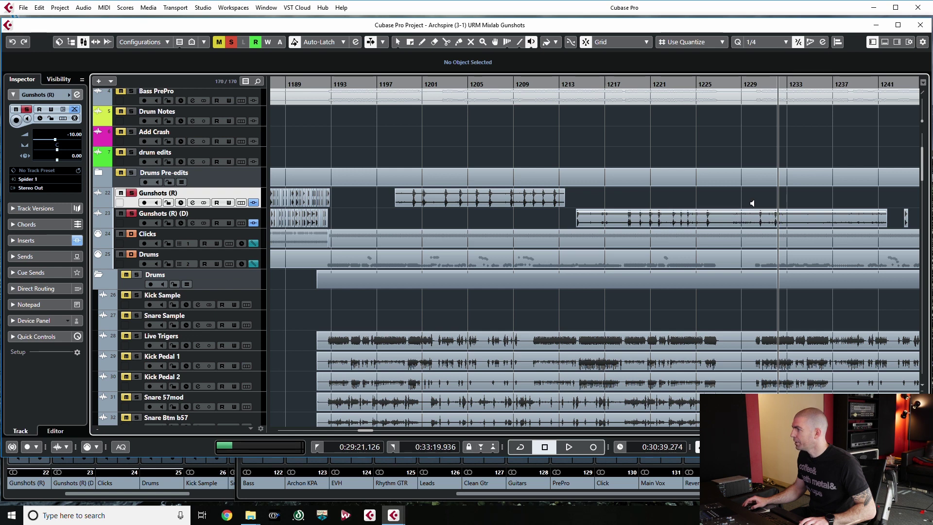
right_click(634, 217)
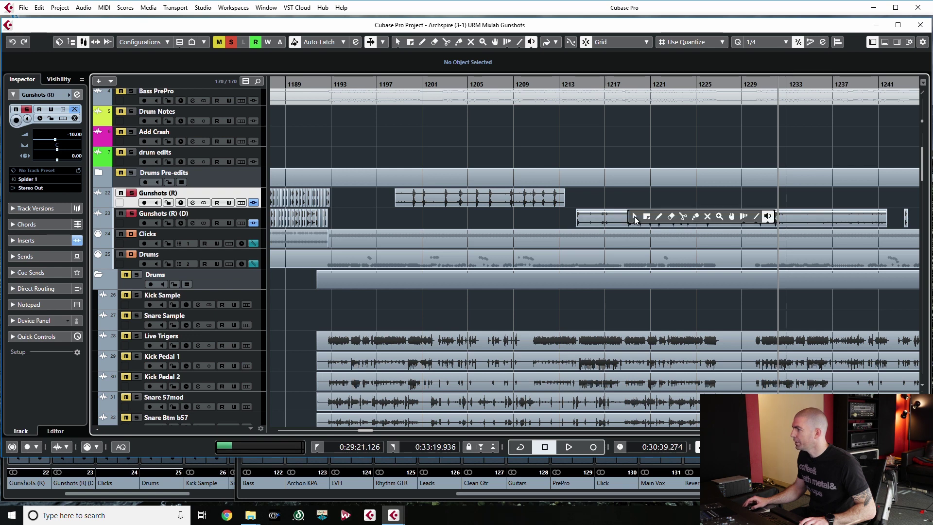
left_click(709, 217)
Mute the Gunshots (R) event spanning bars 1198–1213, then return to the Object Selection tool.
left_click(479, 197)
scroll(566, 208, "left", 5)
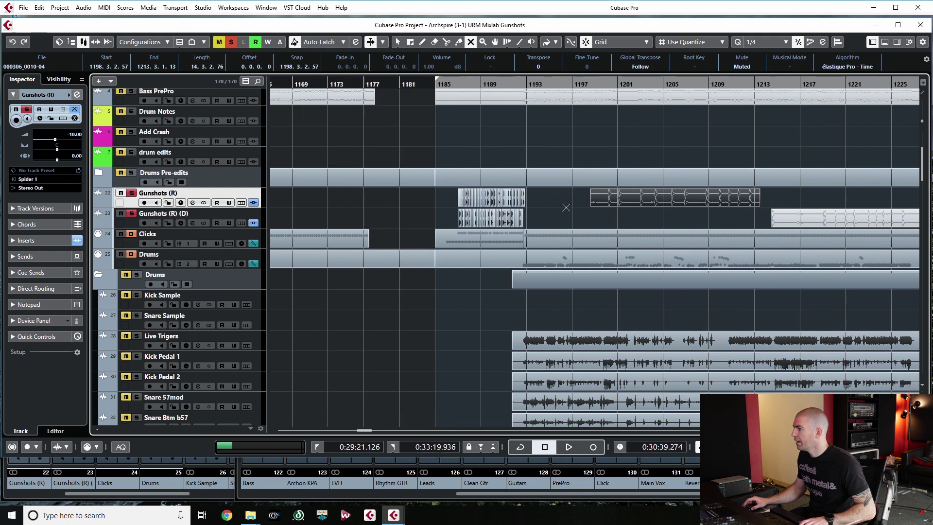
key("1")
Start playback near bar 1186, zoom out with G, and enable Auto-Scroll with F.
left_click(458, 147)
scroll(460, 191, "up", 6, "ctrl")
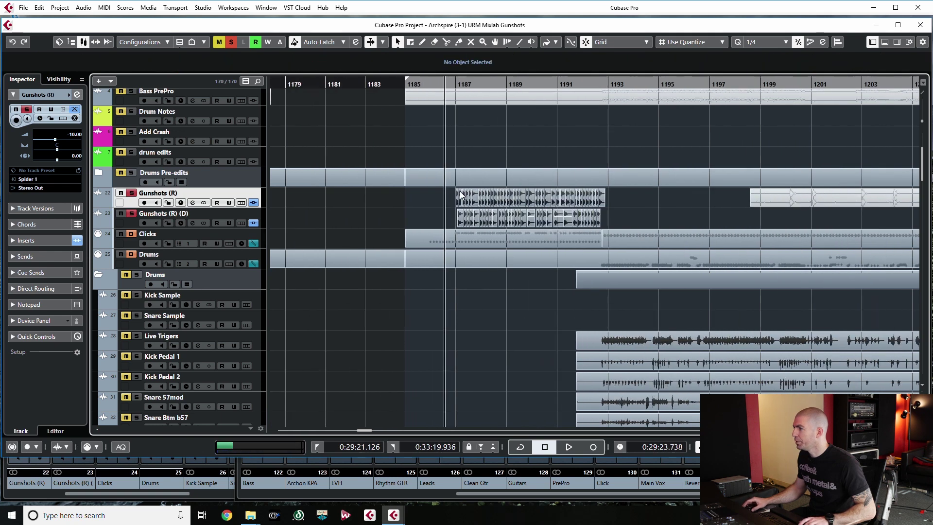
scroll(460, 192, "down", 4, "ctrl")
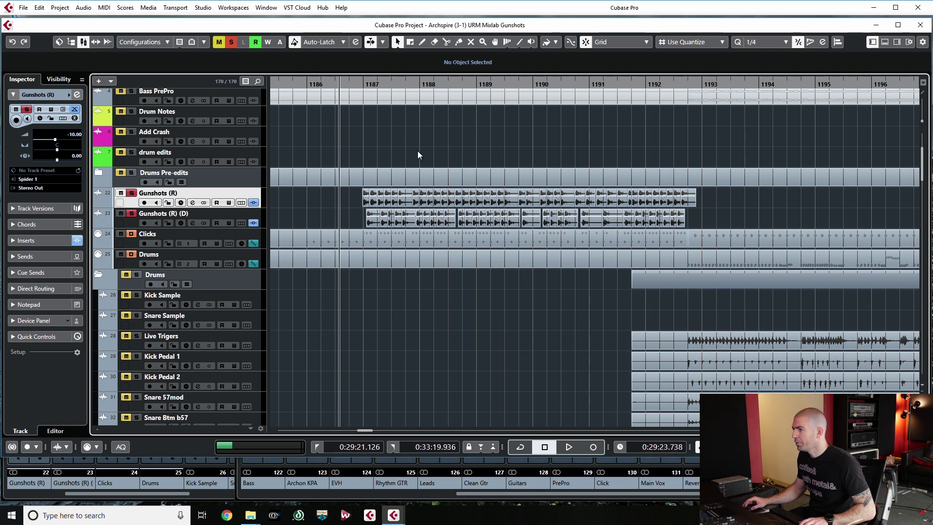
left_click(350, 147)
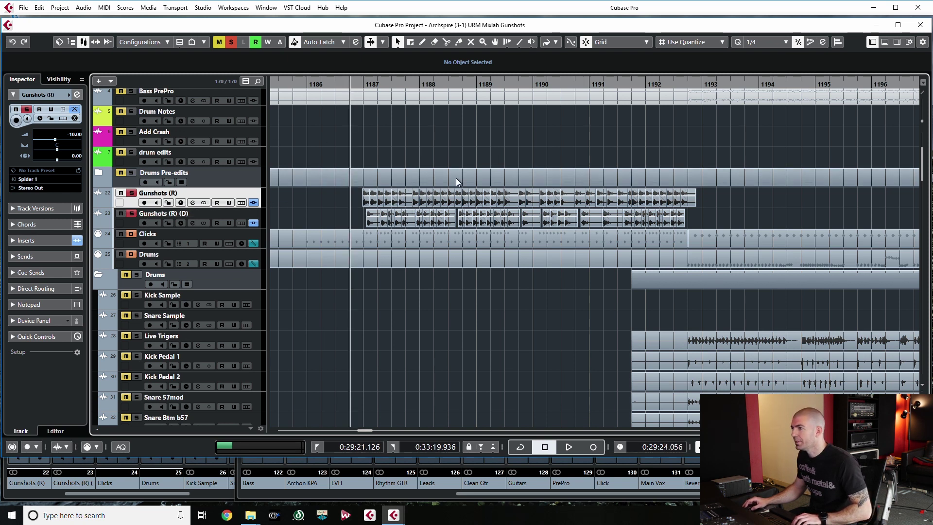
scroll(351, 290, "up", 6, "ctrl")
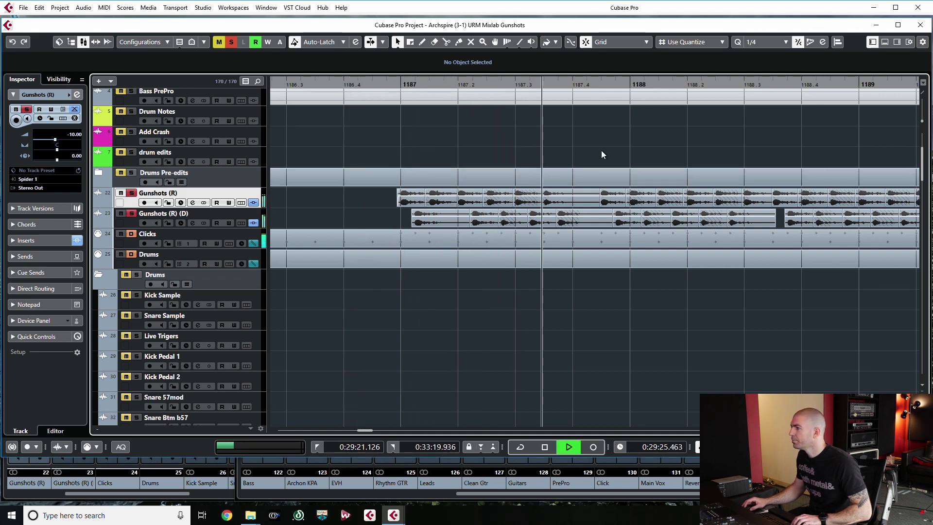
key("f")
key("g")
key("g")
key("g")
key("g")
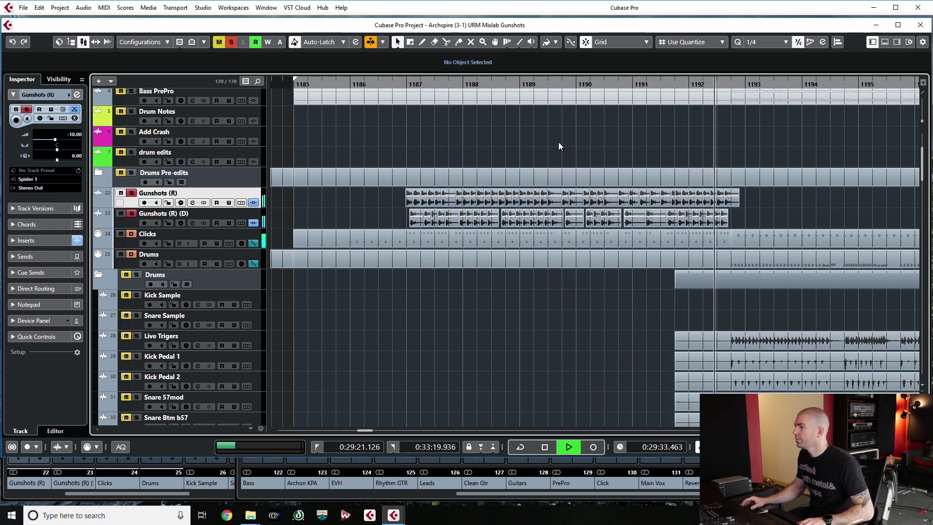
Stop playback, reset the cursor near bar 1186, and unsolo the Gunshots (R) (D) track.
key("space")
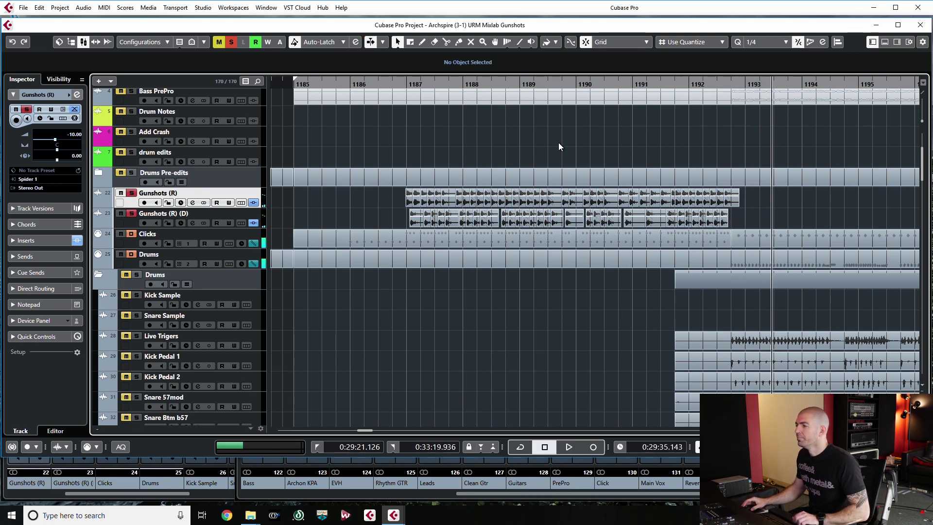
left_click(341, 147)
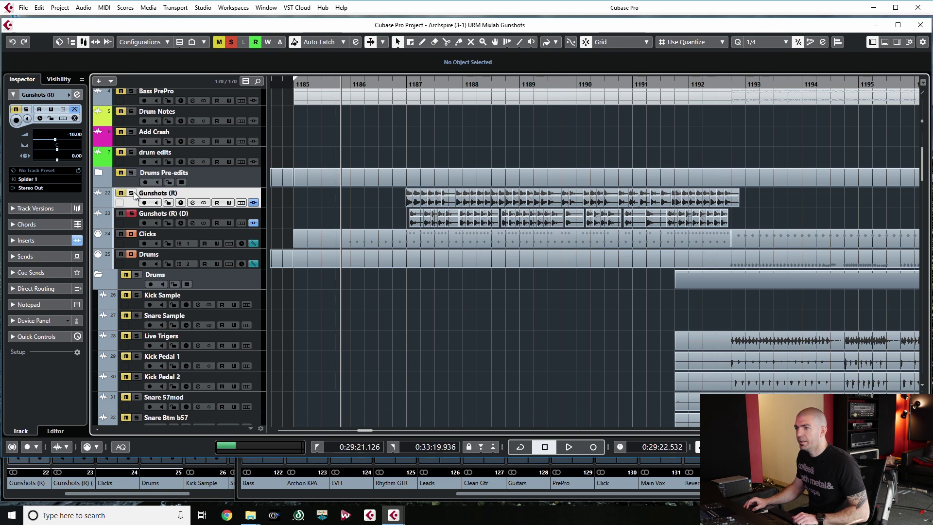
left_click(130, 216)
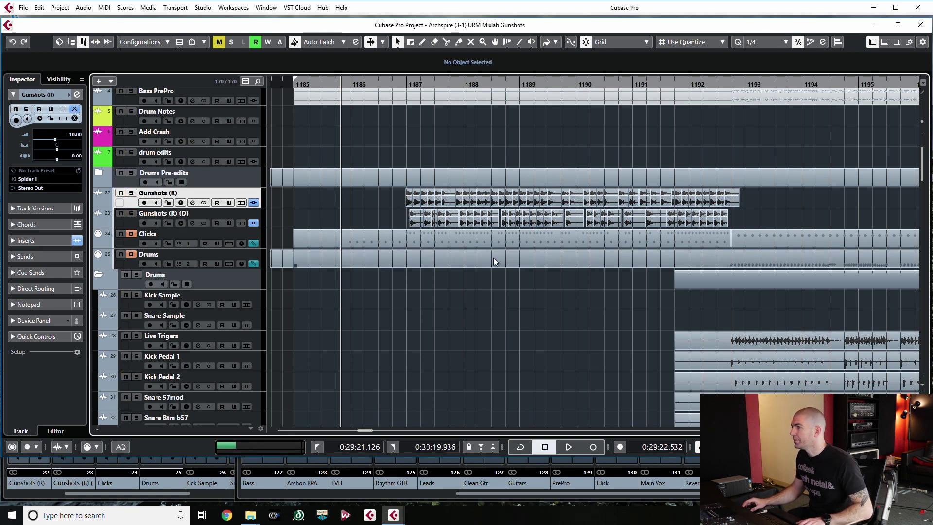
scroll(493, 257, "down", 15)
scroll(492, 284, "up", 20)
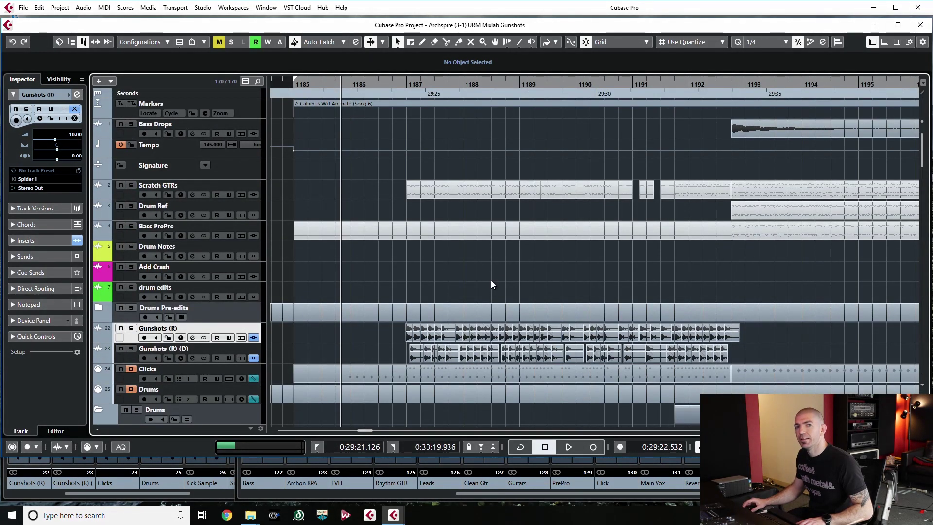
scroll(492, 285, "down", 3)
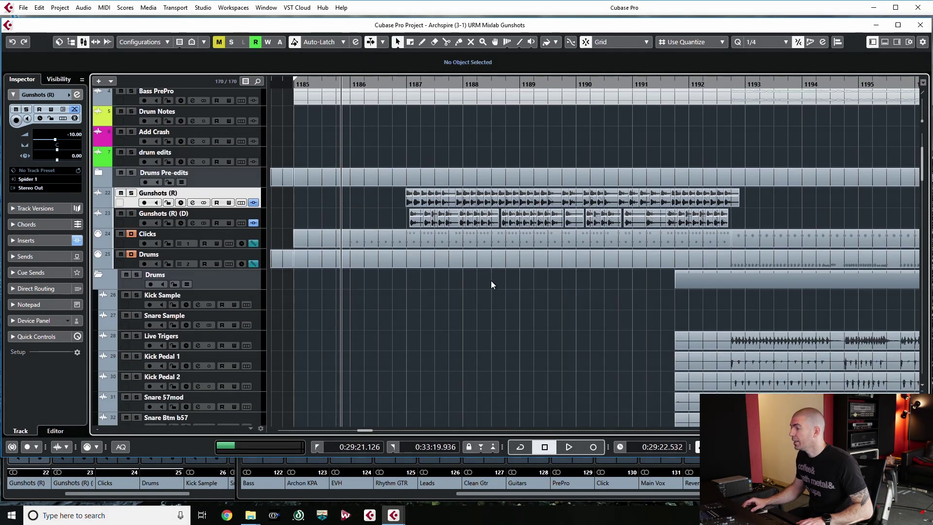
scroll(491, 281, "down", 2)
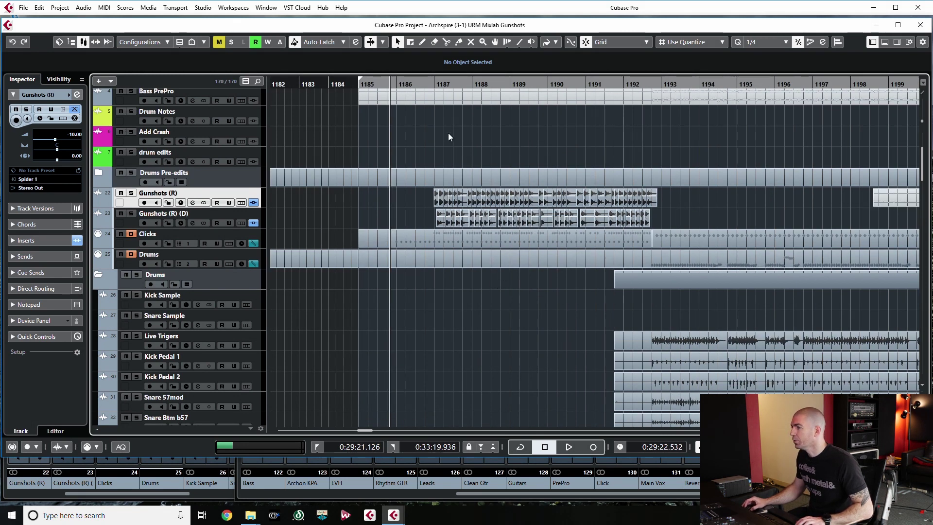
key("space")
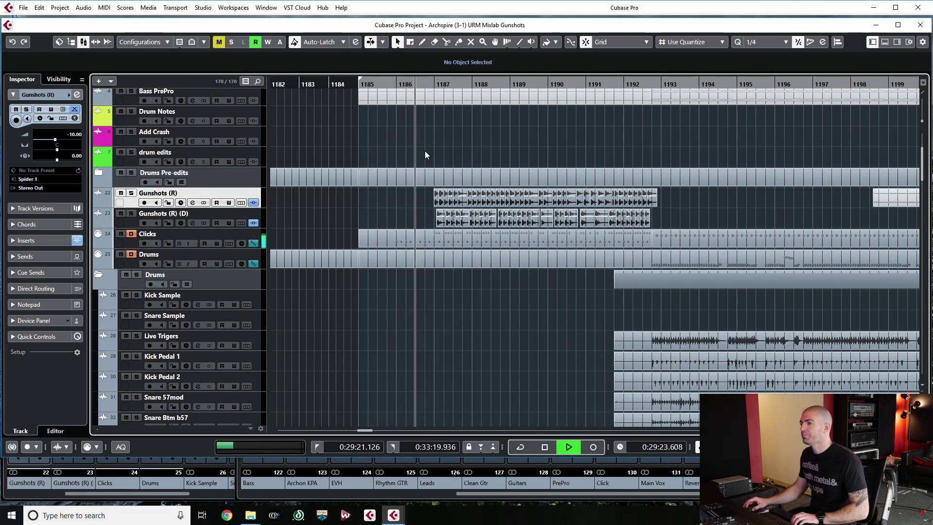
scroll(433, 148, "down", 4)
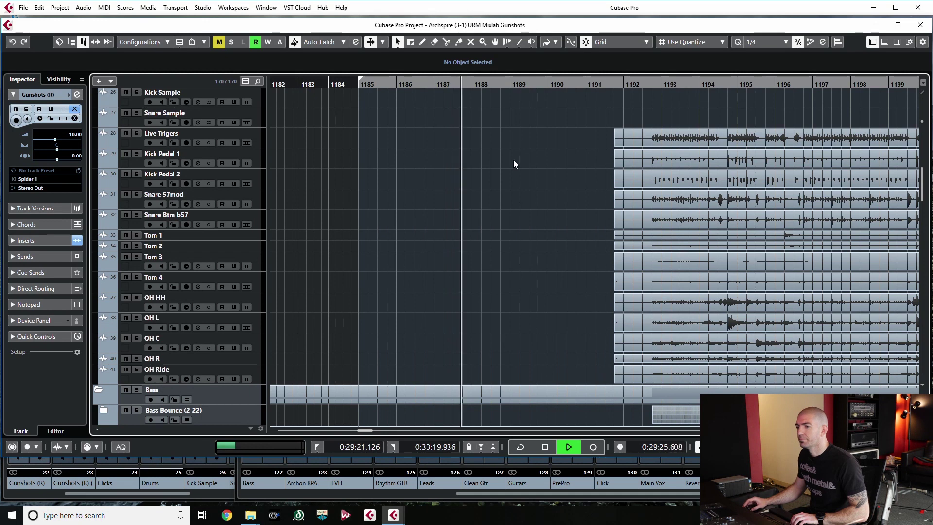
scroll(532, 199, "up", 4)
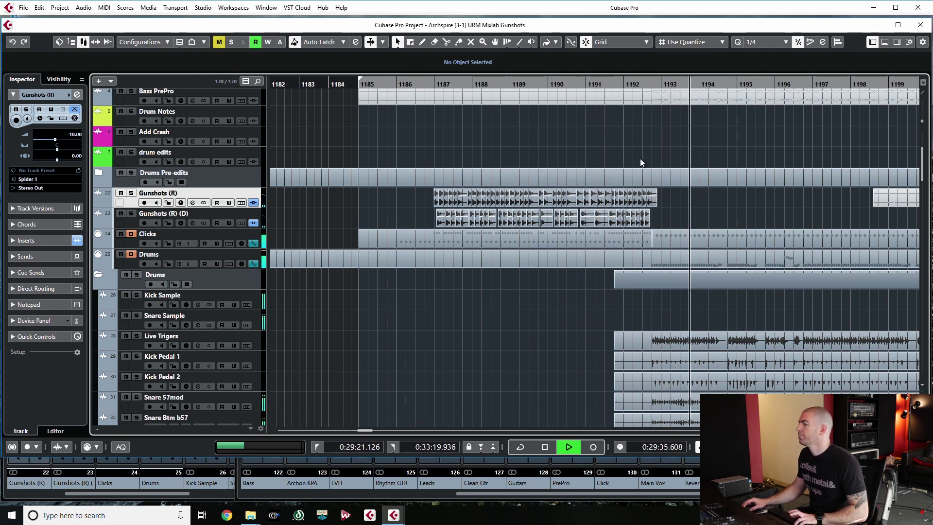
key("space")
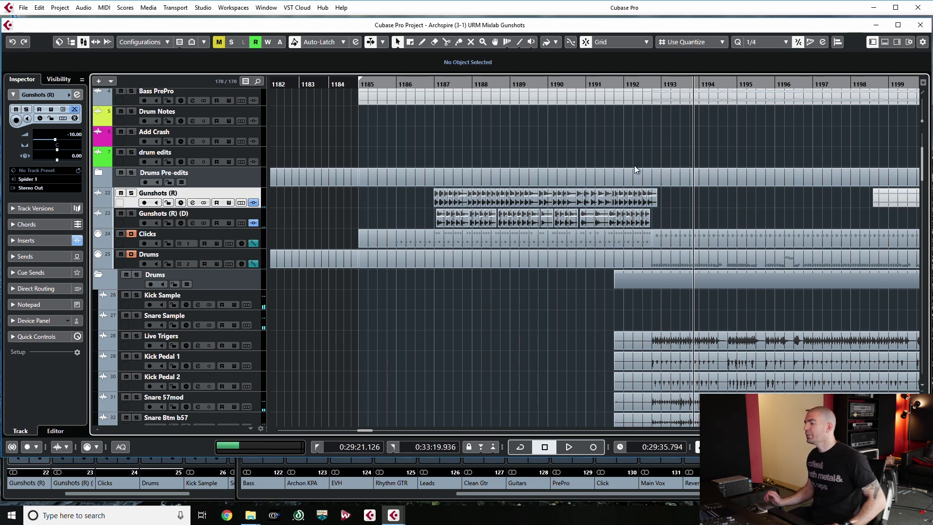